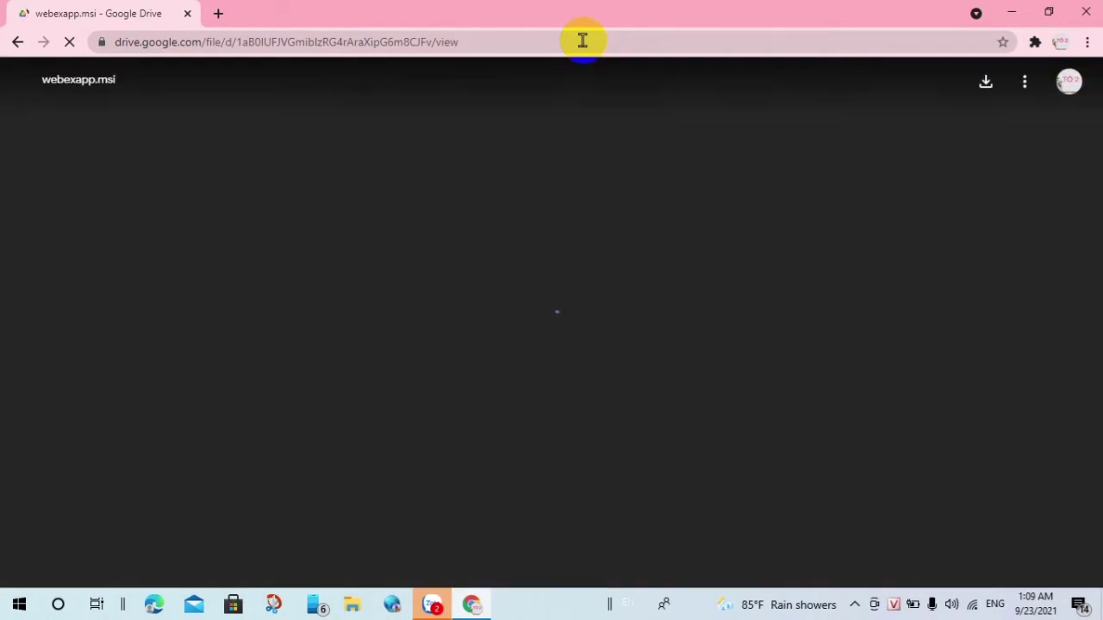
Step: Download webexapp.msi from Google Drive despite the virus-scan warning, then open the installer
click(560, 328)
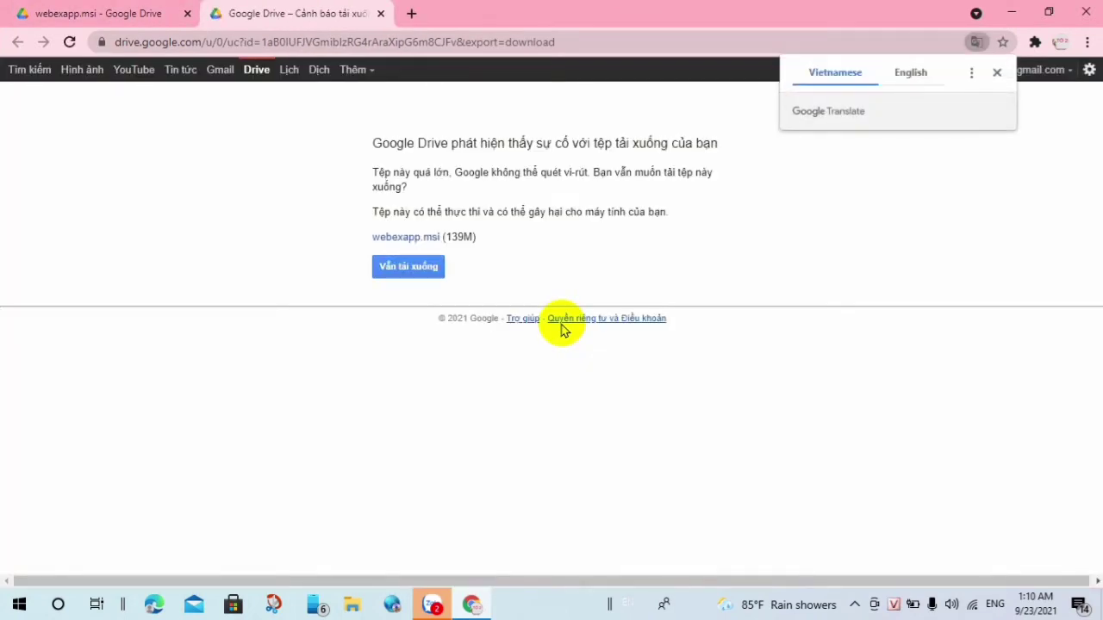
click(408, 269)
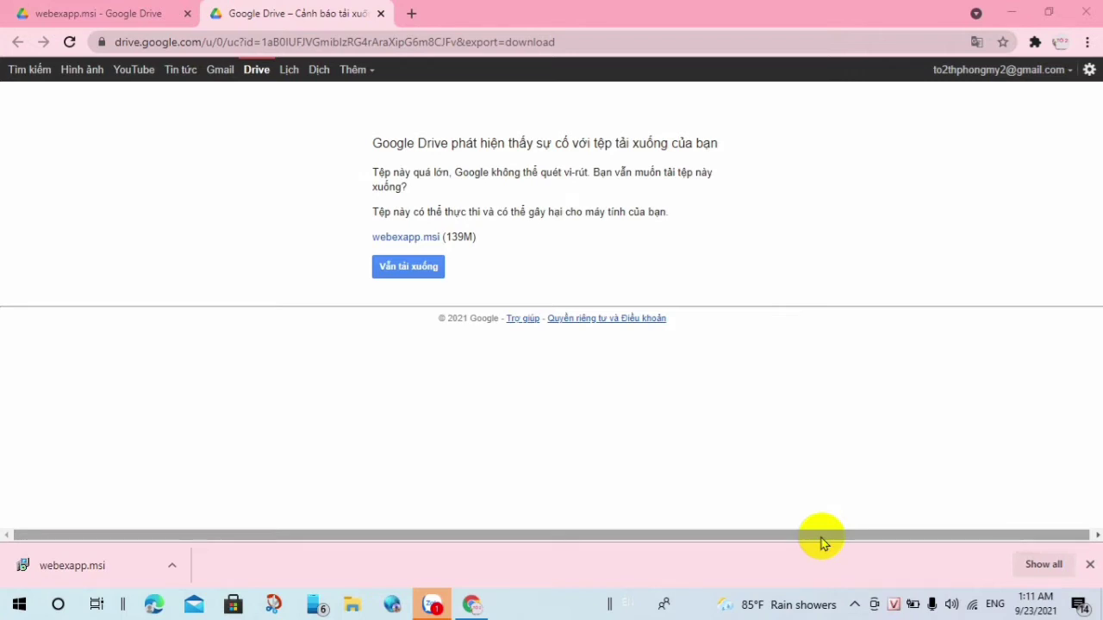
click(69, 572)
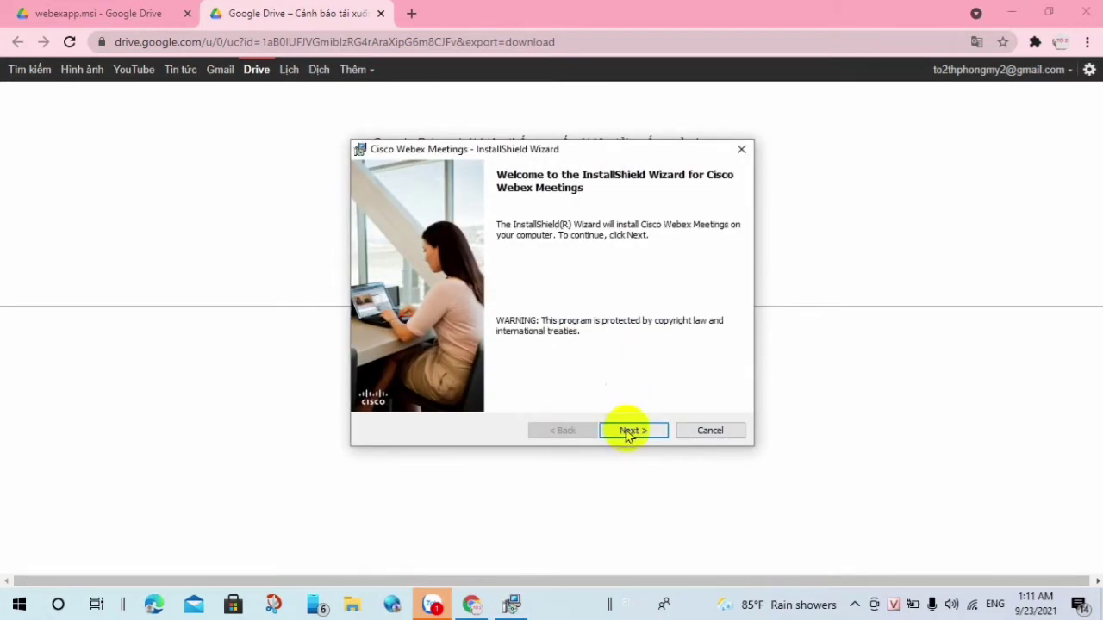
Step: Get past the welcome page and accept the Webex licence agreement to reach Ready to Install
click(629, 431)
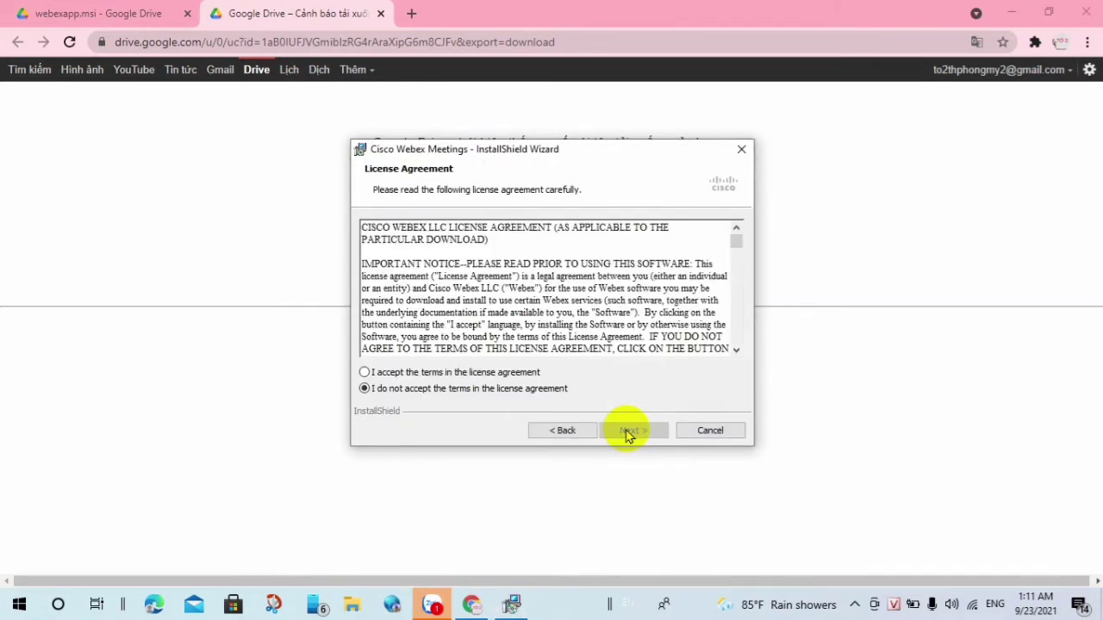
click(449, 372)
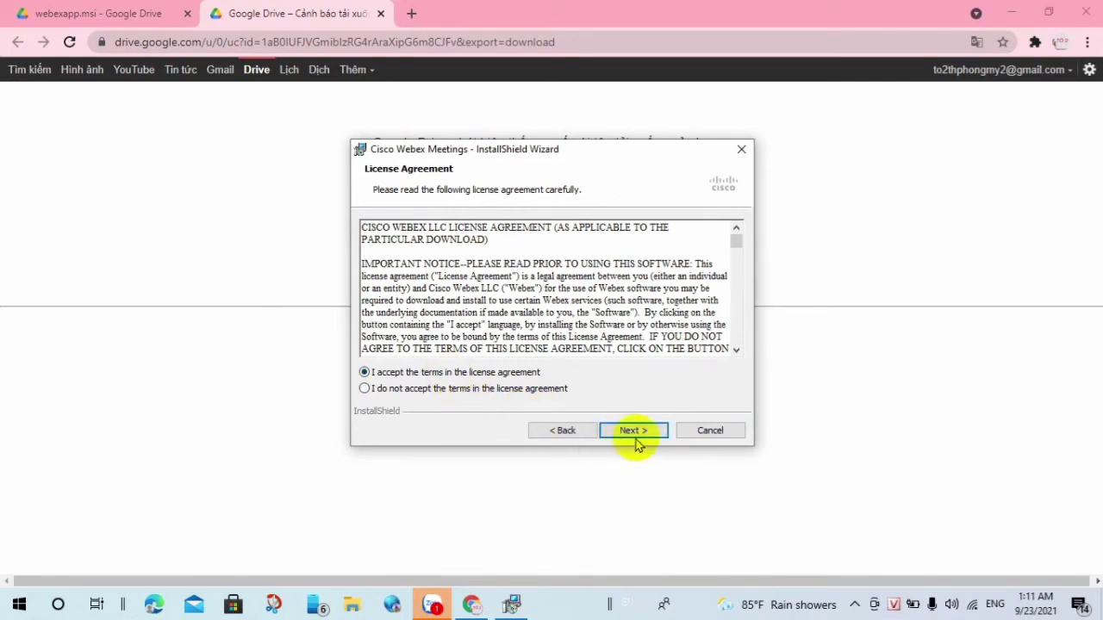
click(632, 432)
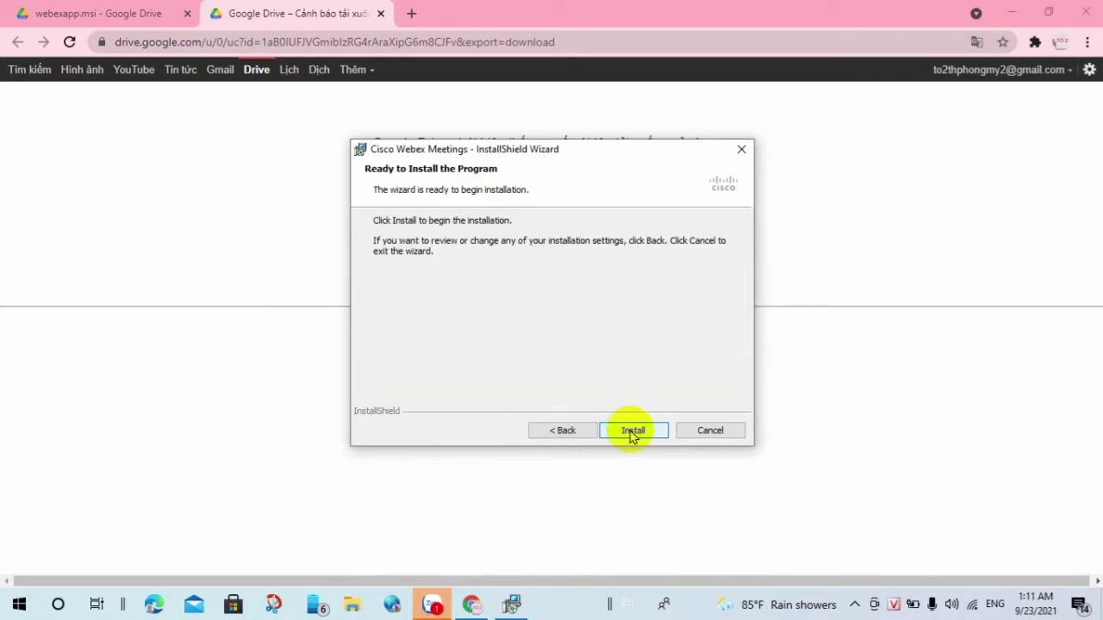
Step: Install Cisco Webex Meetings and close the finished InstallShield Wizard
click(634, 434)
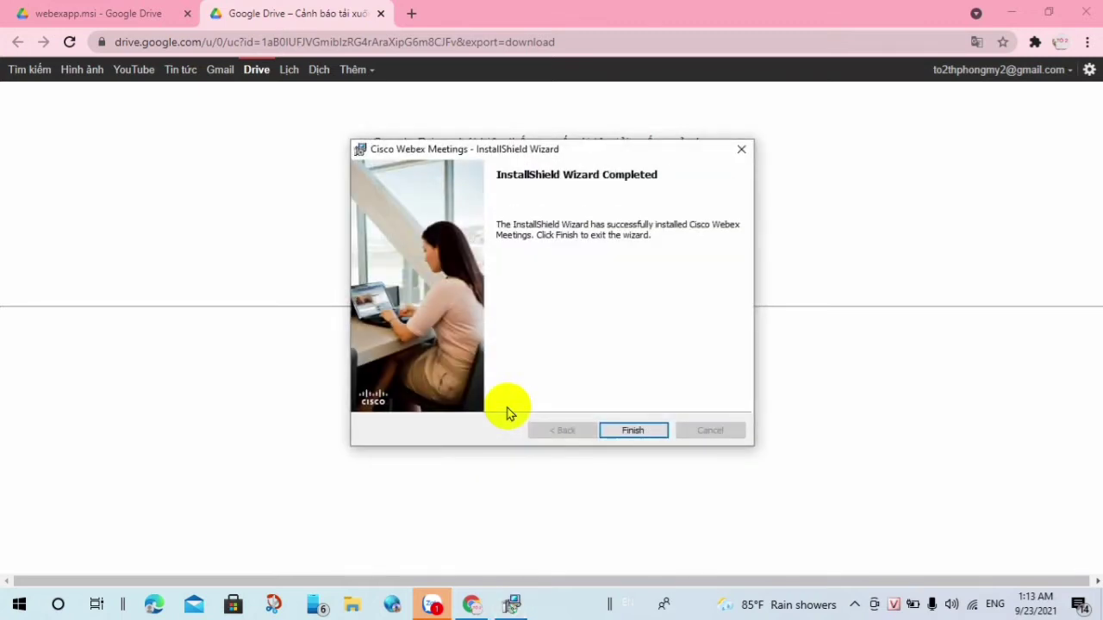
click(627, 431)
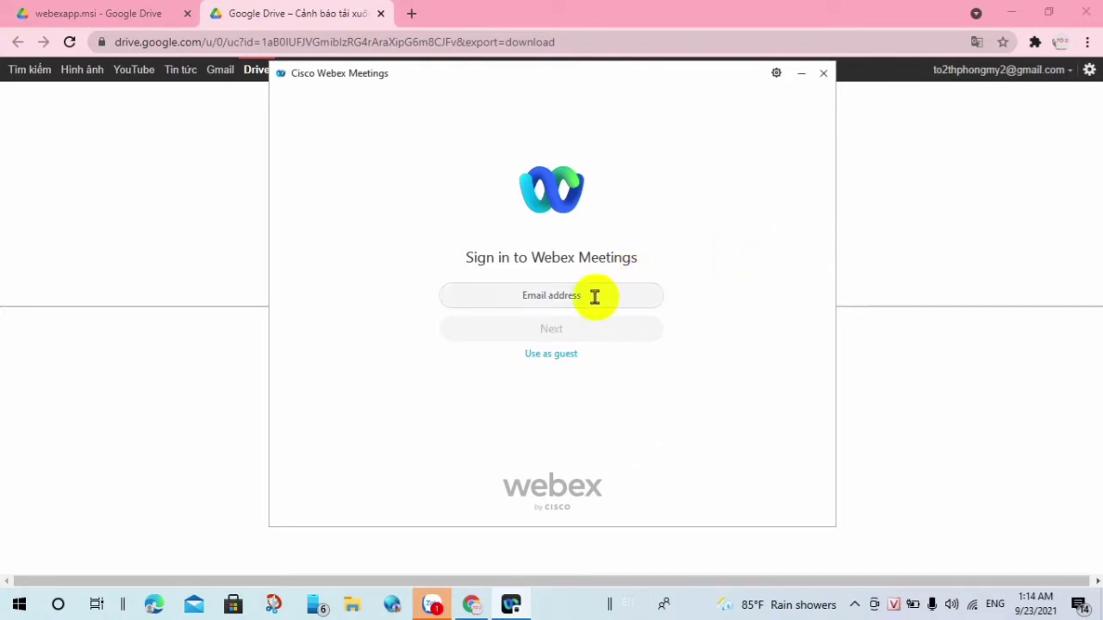
Step: Choose 'Use as guest' on the Webex sign-in screen instead of signing in
click(541, 357)
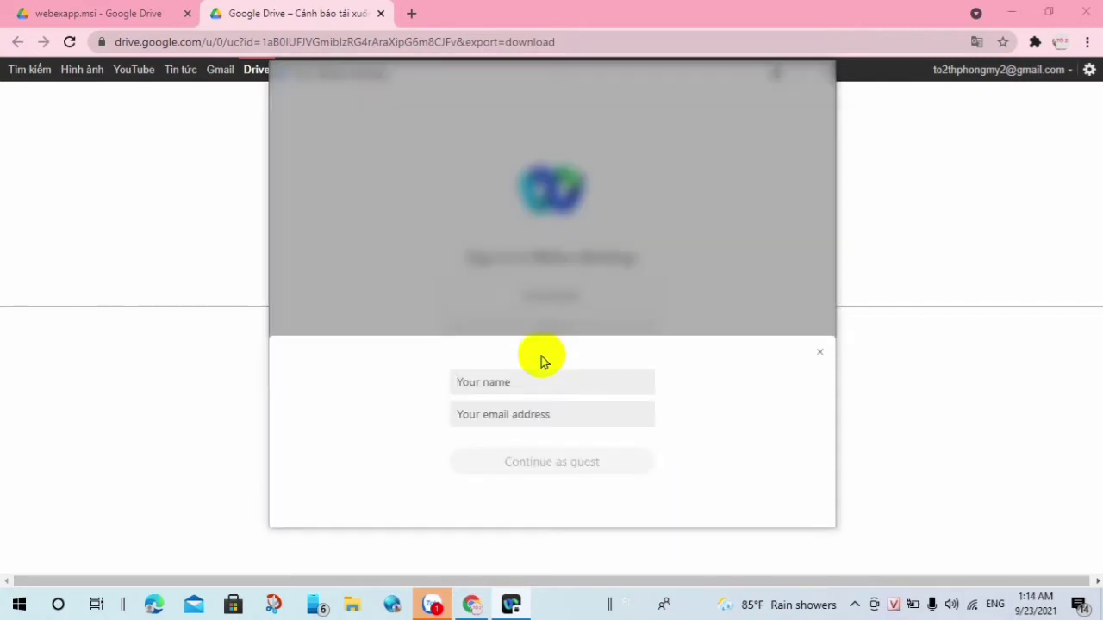
Step: Enter the guest's full display name and their e-mail address in the guest form
click(532, 379)
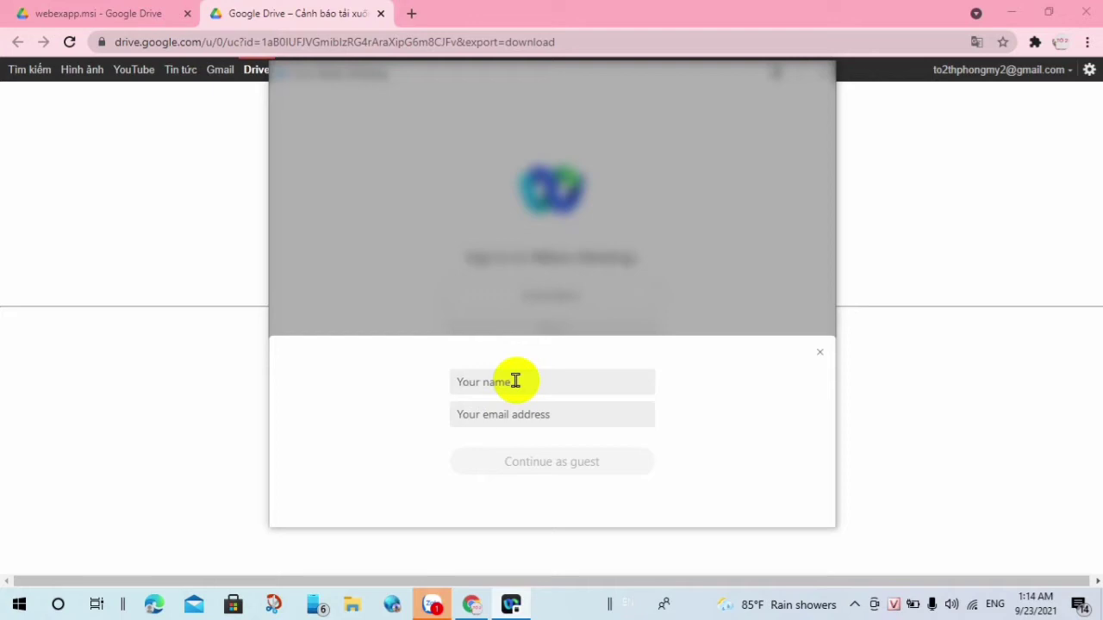
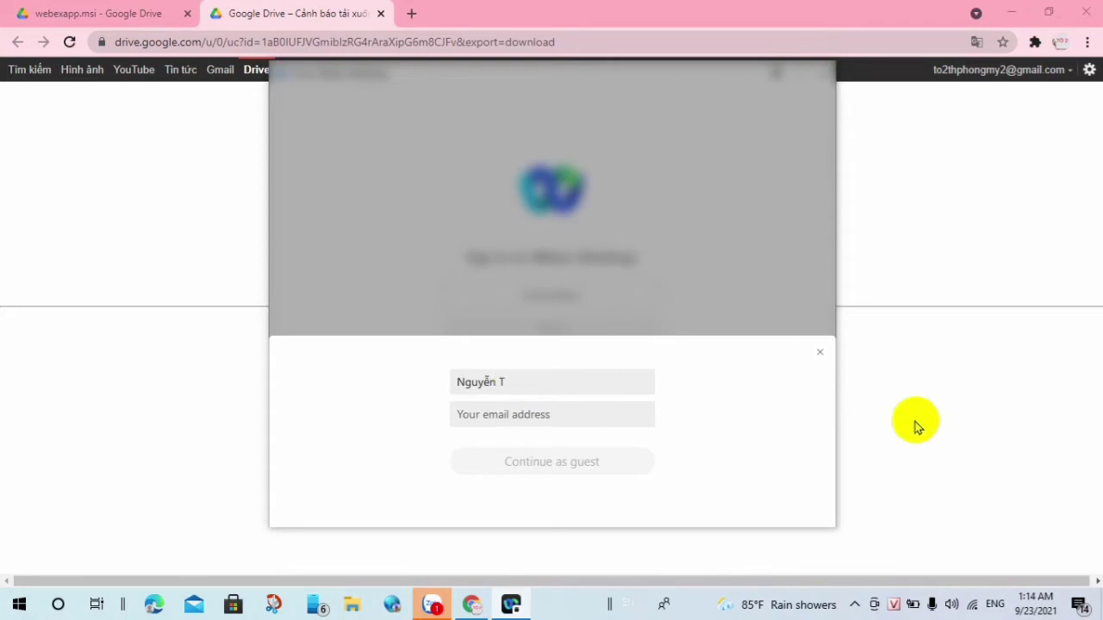
text( <)
text(T)
text(H)
text( P)
text(hong)
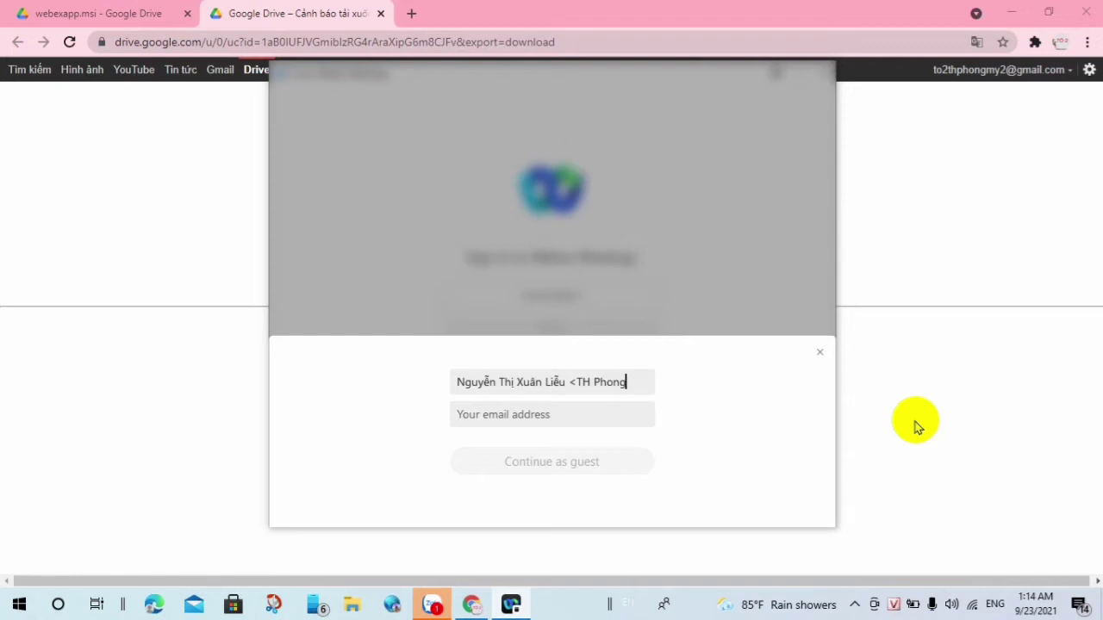
text( Mỹ 2)
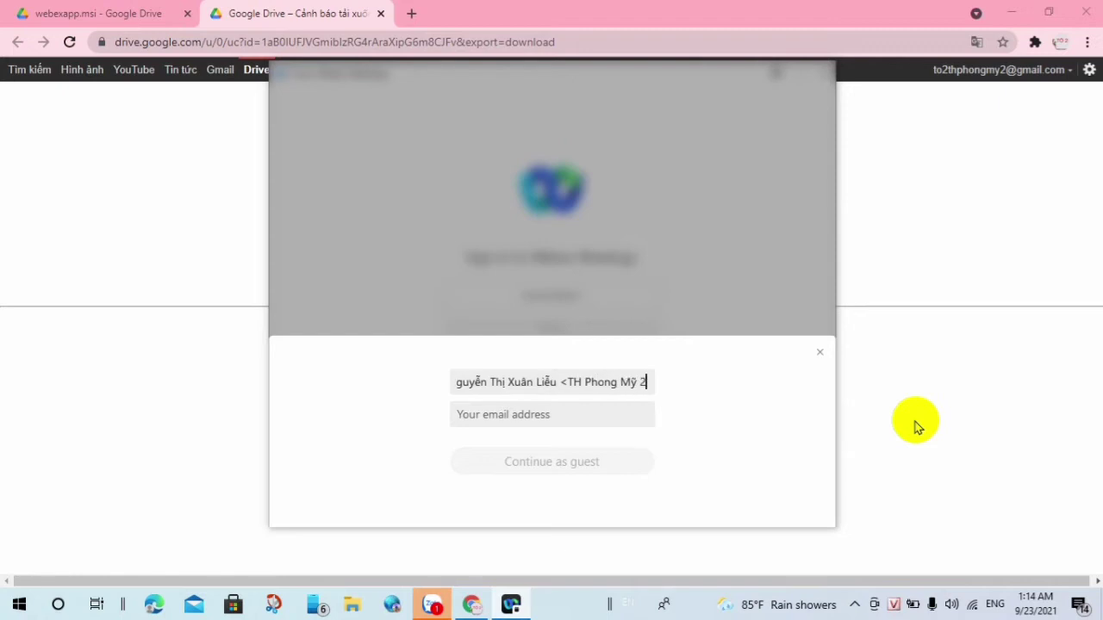
text(>)
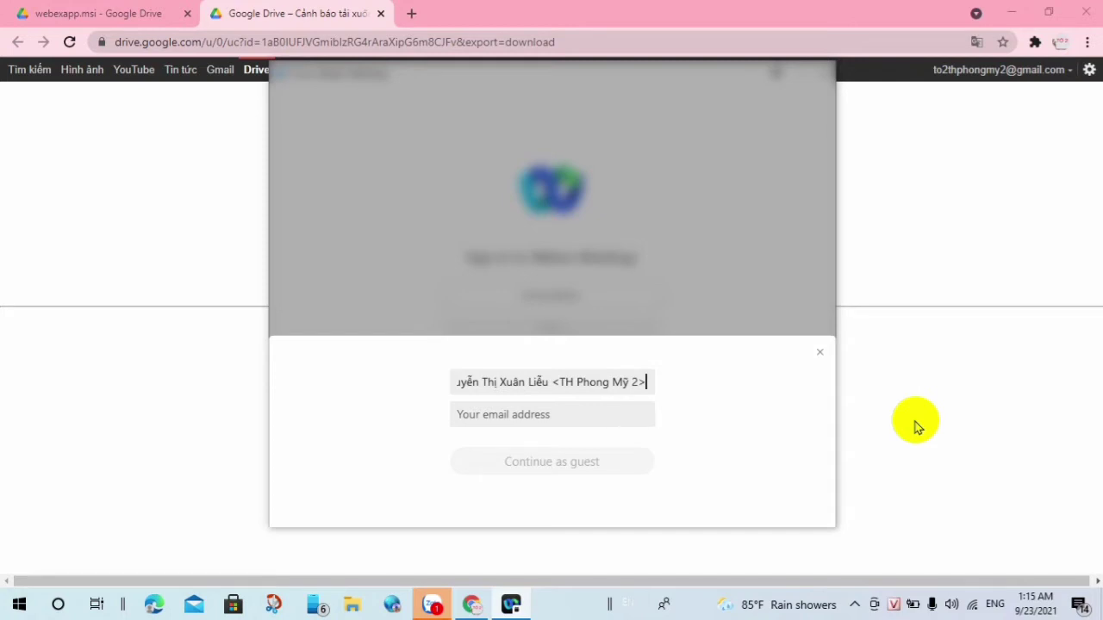
click(516, 414)
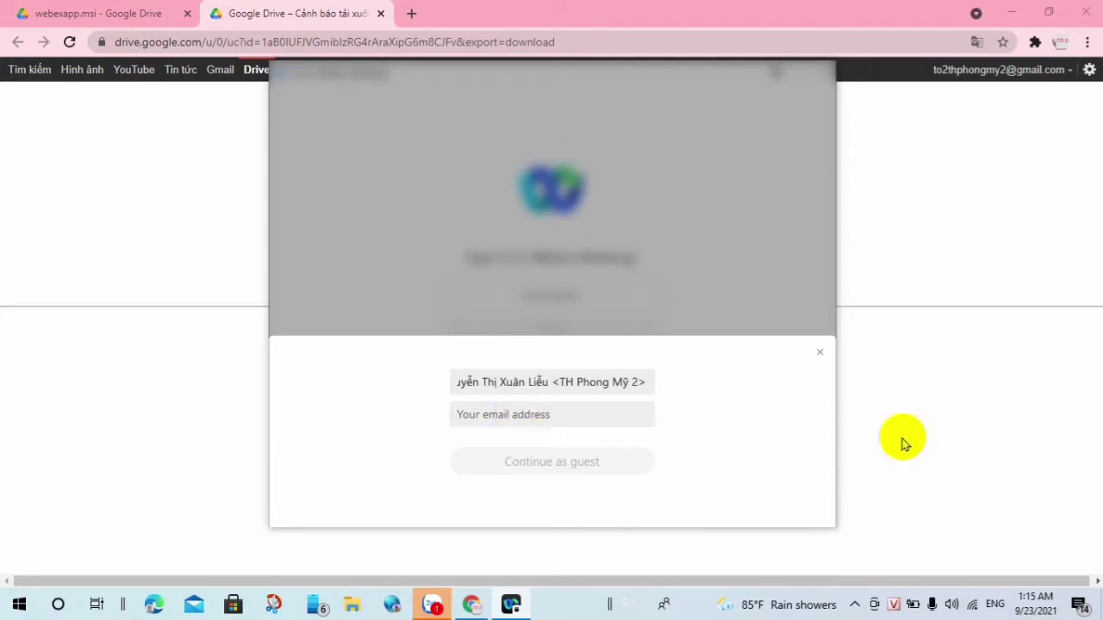
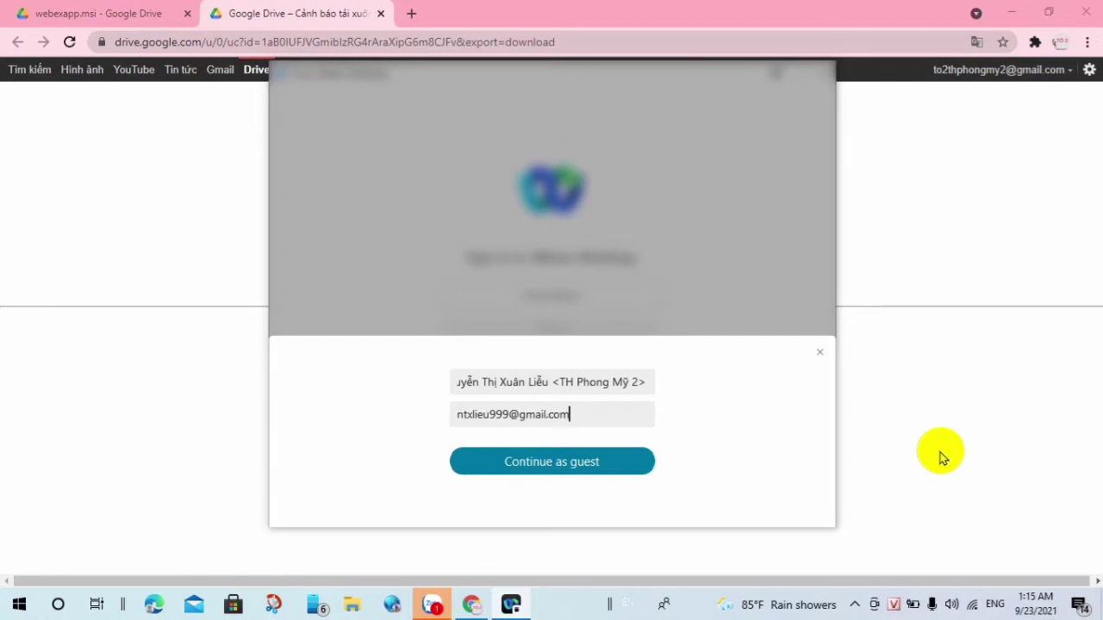
click(585, 465)
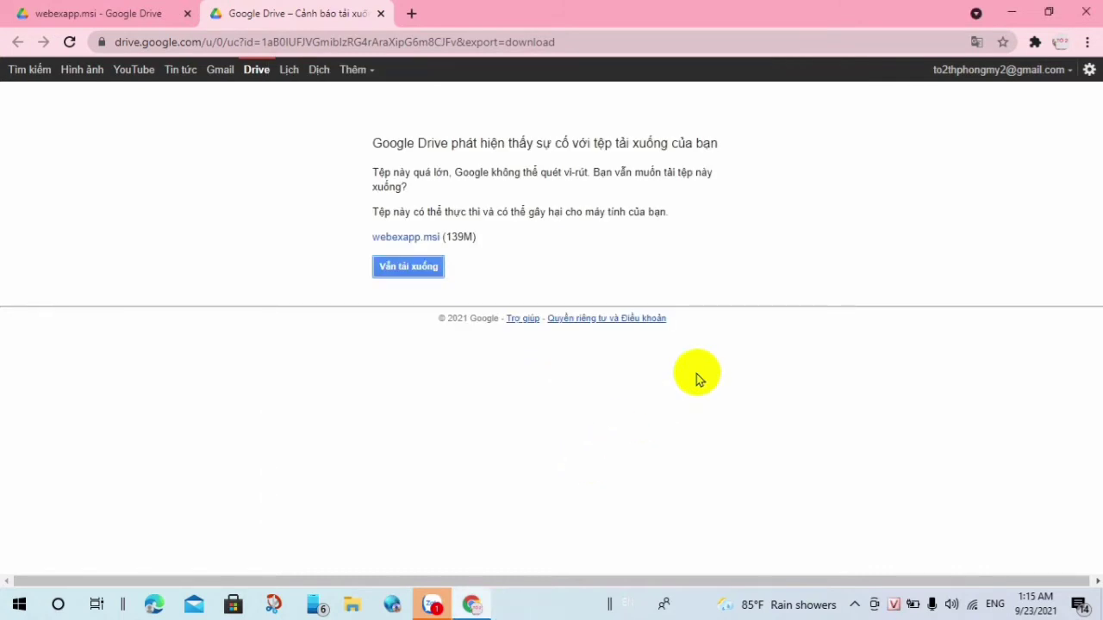
click(1086, 13)
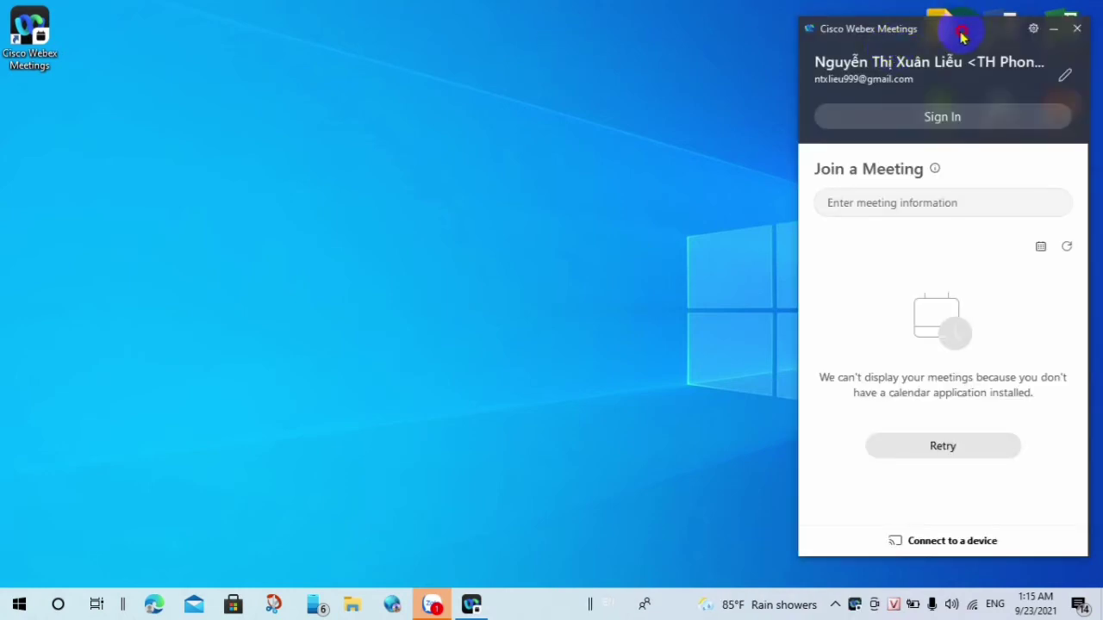
drag(963, 36, 429, 58)
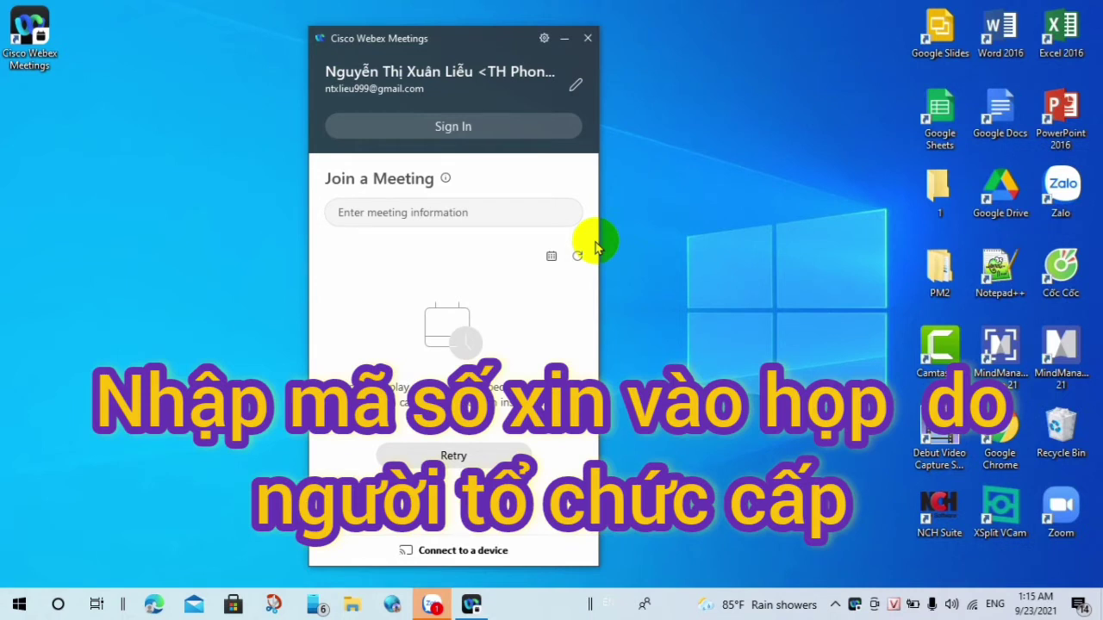
click(381, 212)
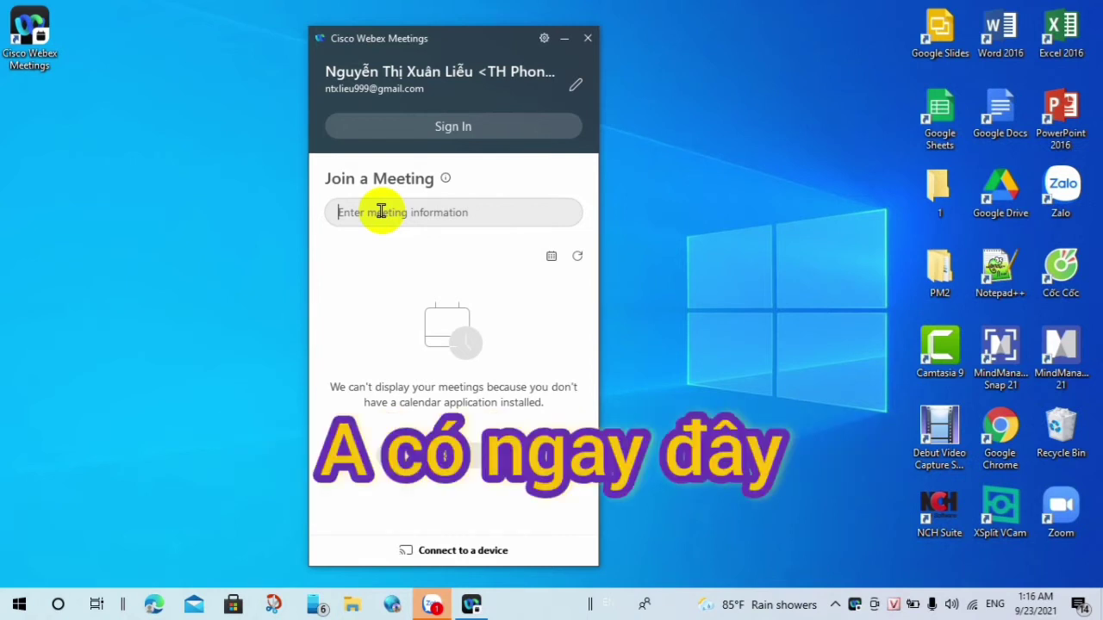
text(25)
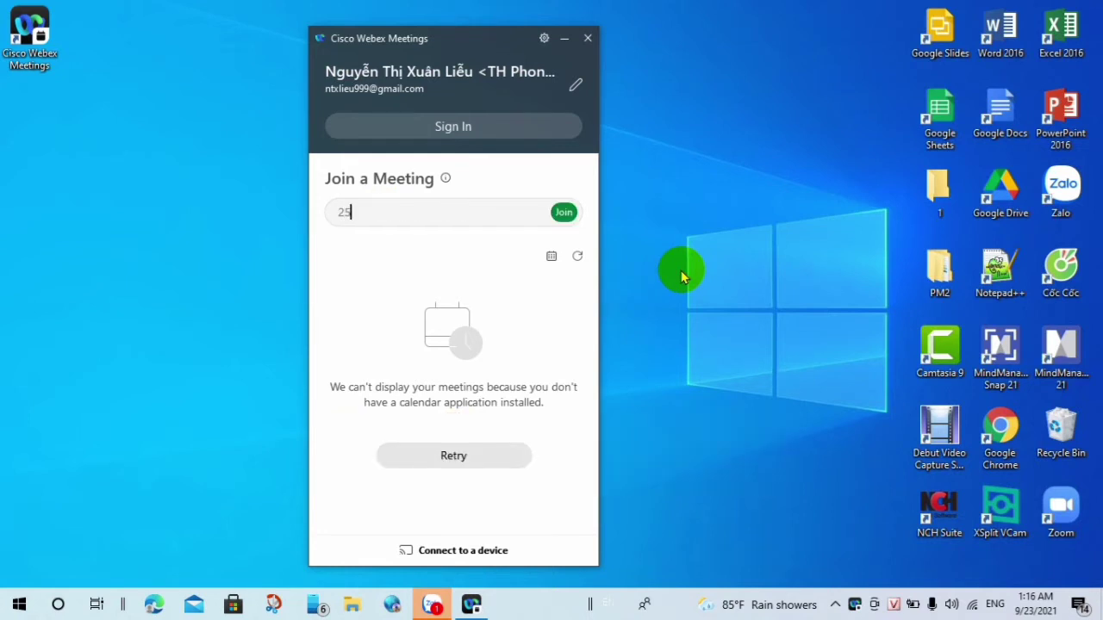
text(1)
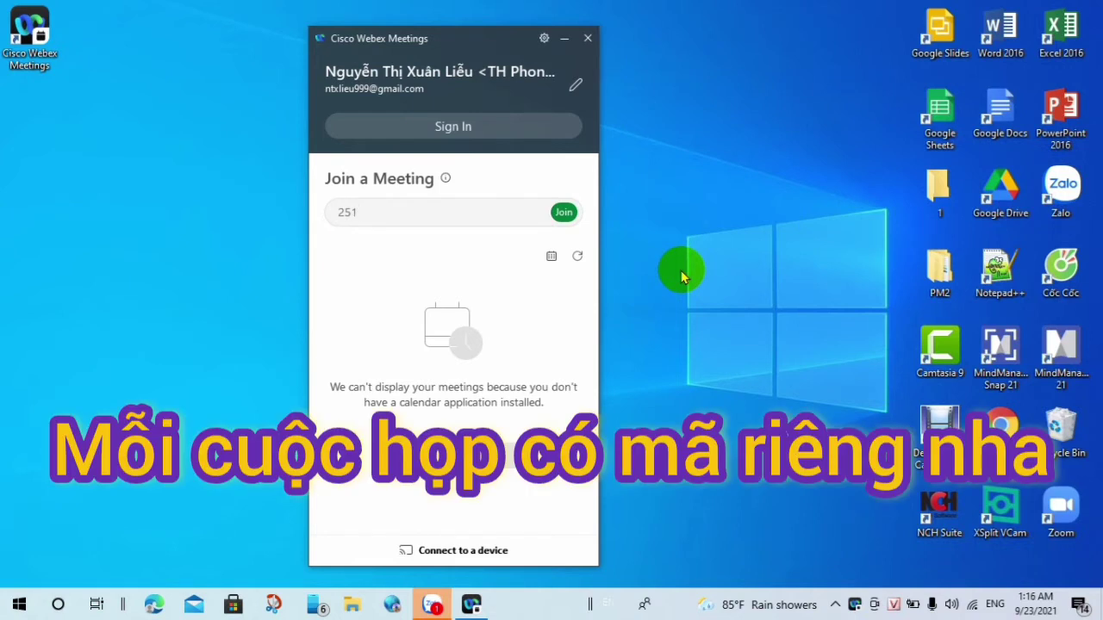
text(704)
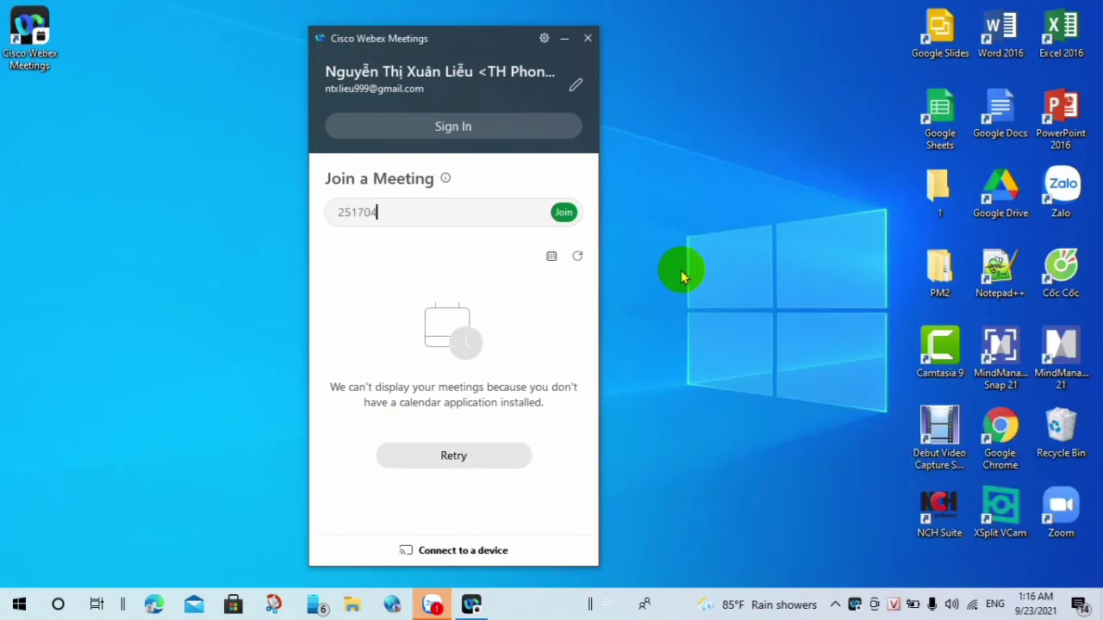
text(72603)
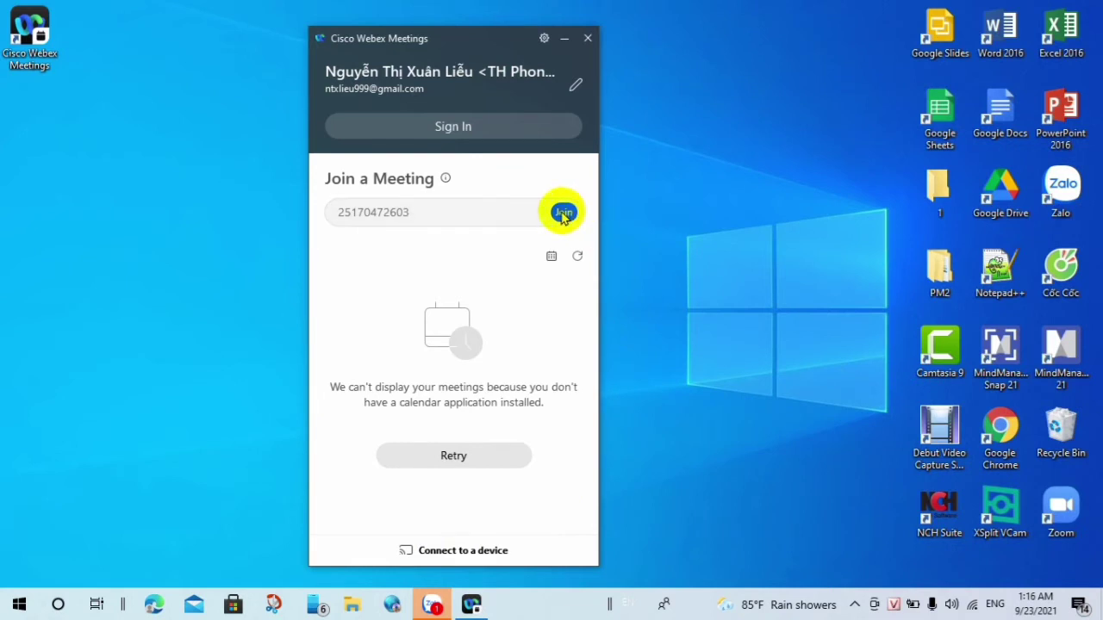
click(562, 213)
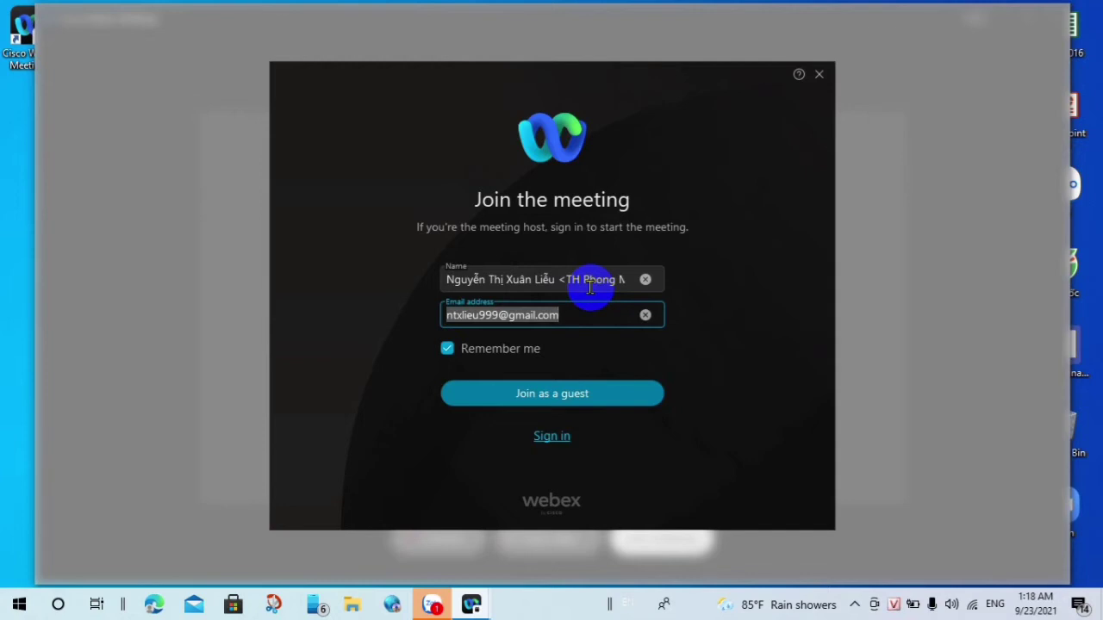
click(565, 402)
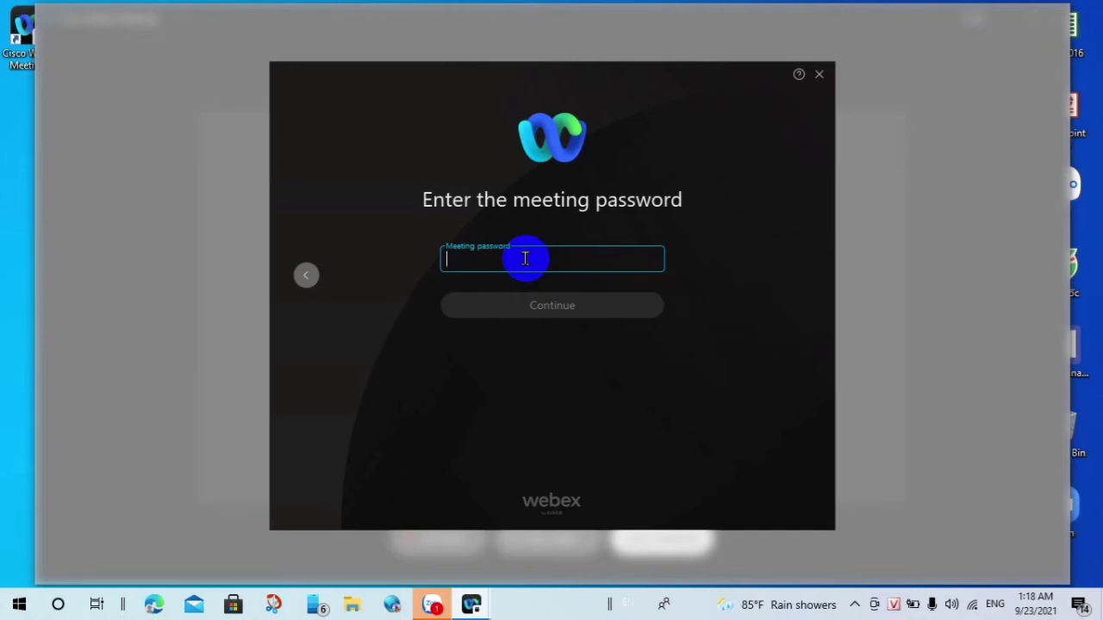
text(****)
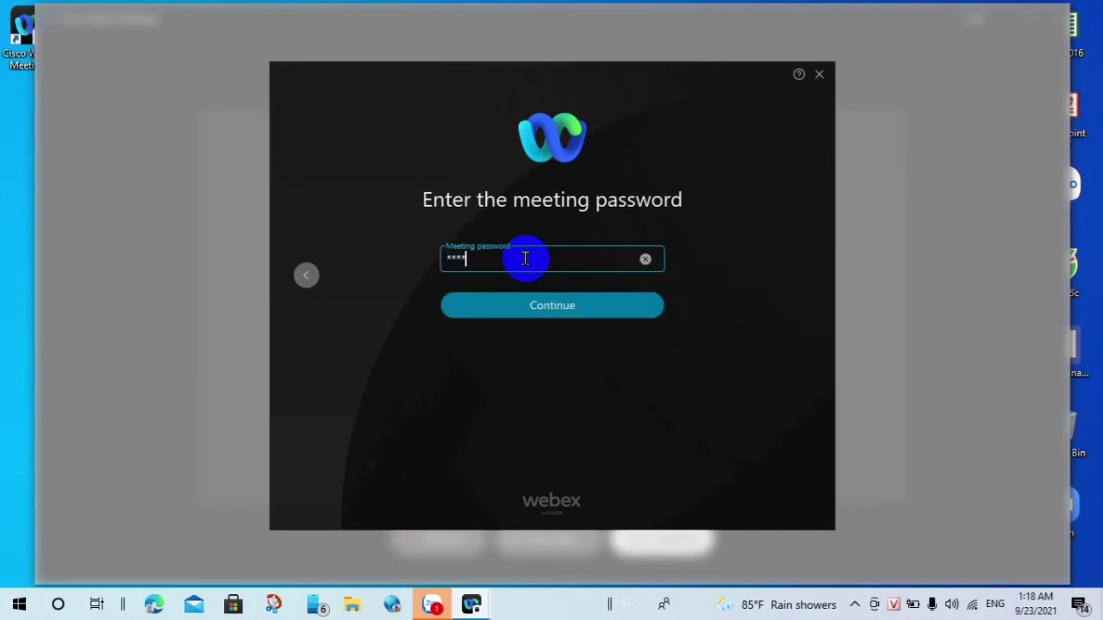
click(553, 309)
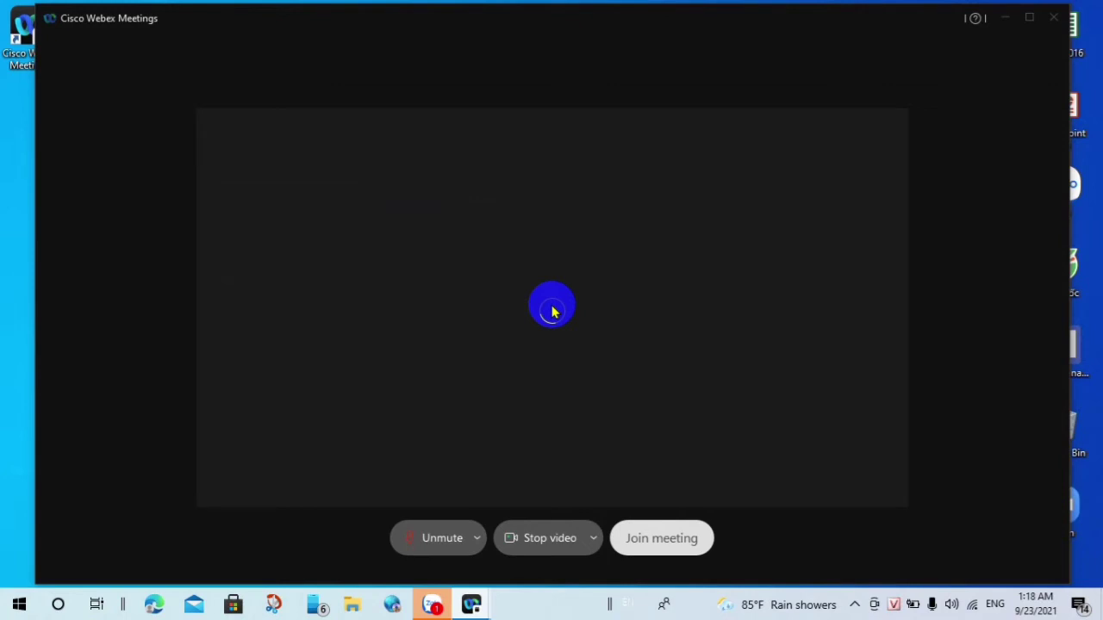
Step: Select the Microphone as the audio device and join the meeting from the preview
click(478, 539)
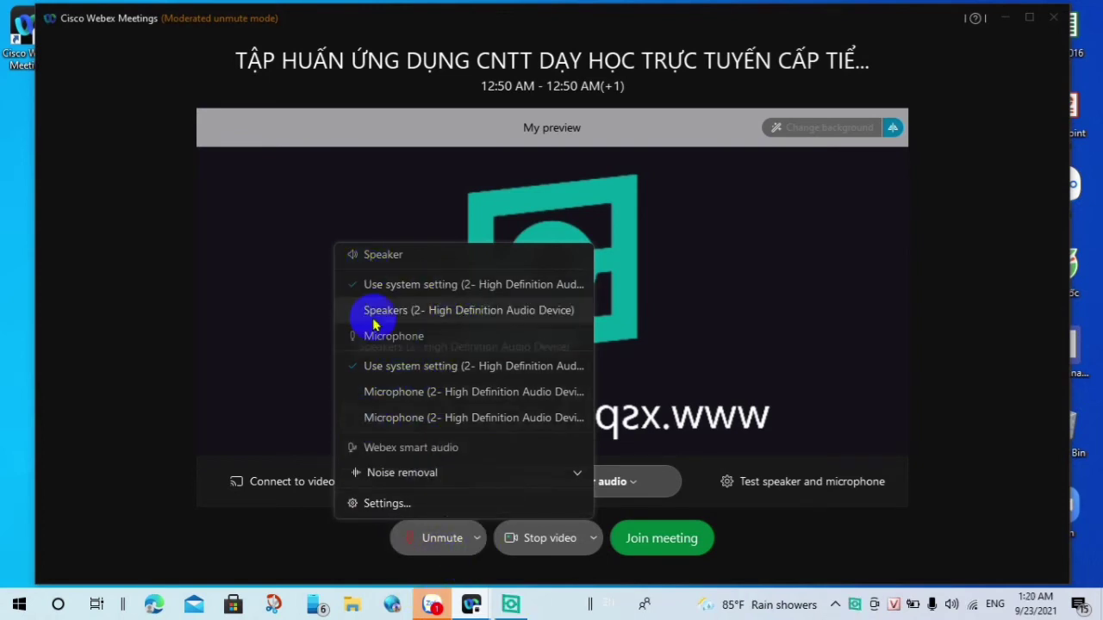
click(381, 391)
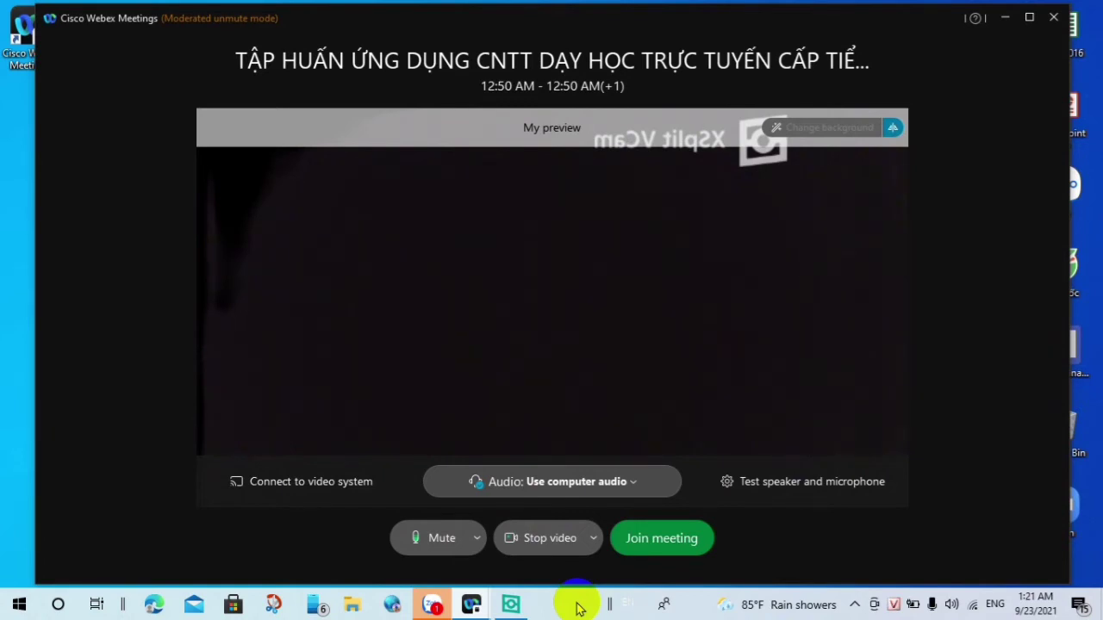
click(671, 542)
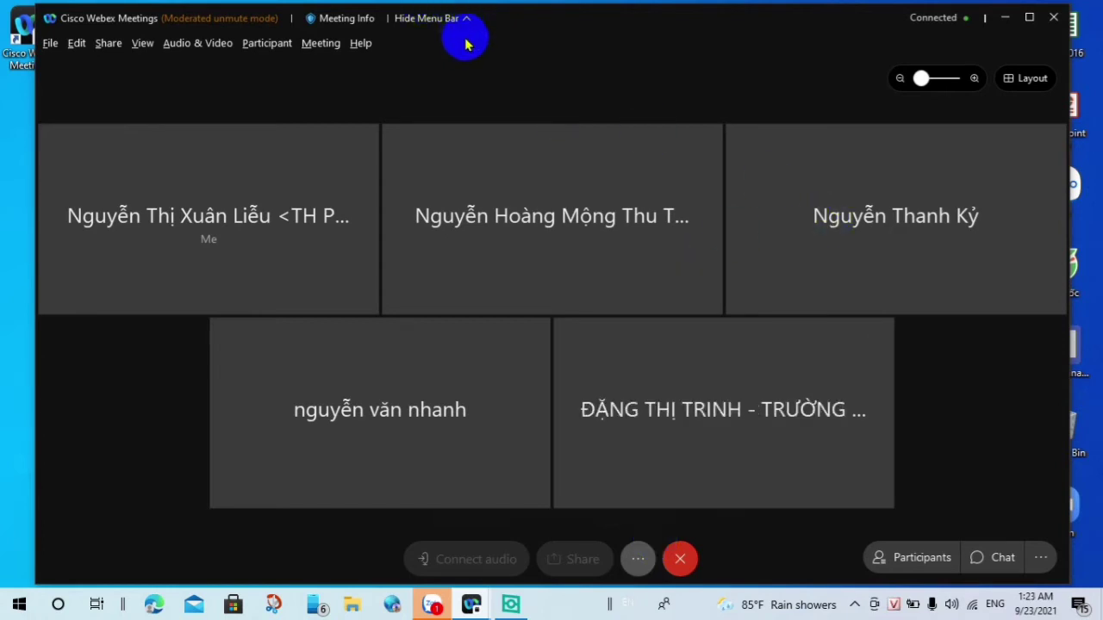
Step: Hide the menu bar, switch the meeting to Side by side layout, and launch Chrome
click(466, 18)
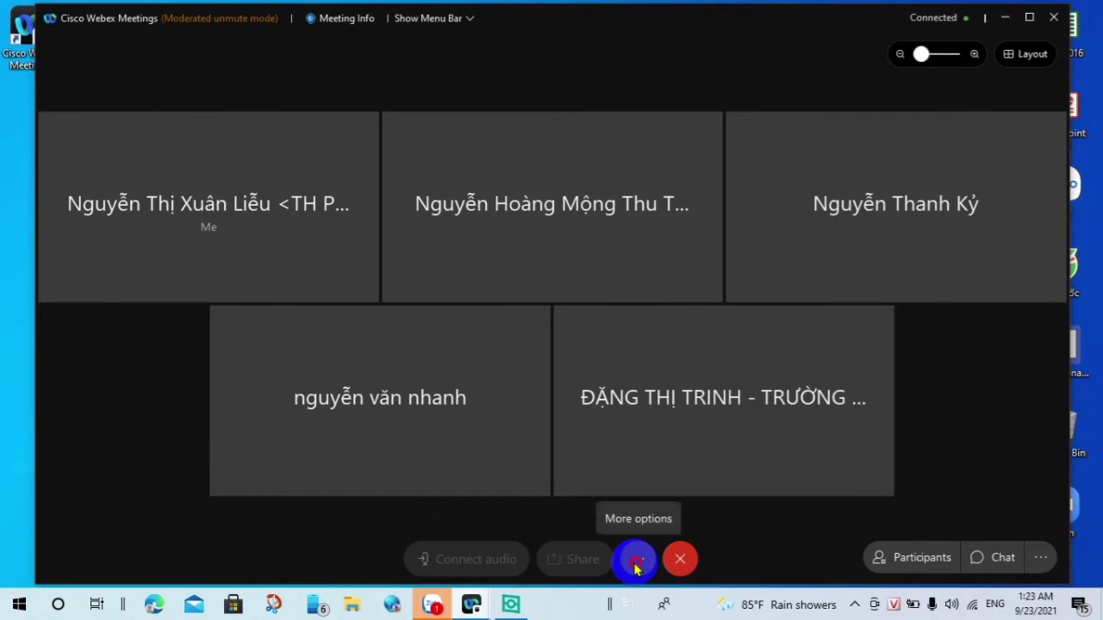
click(636, 565)
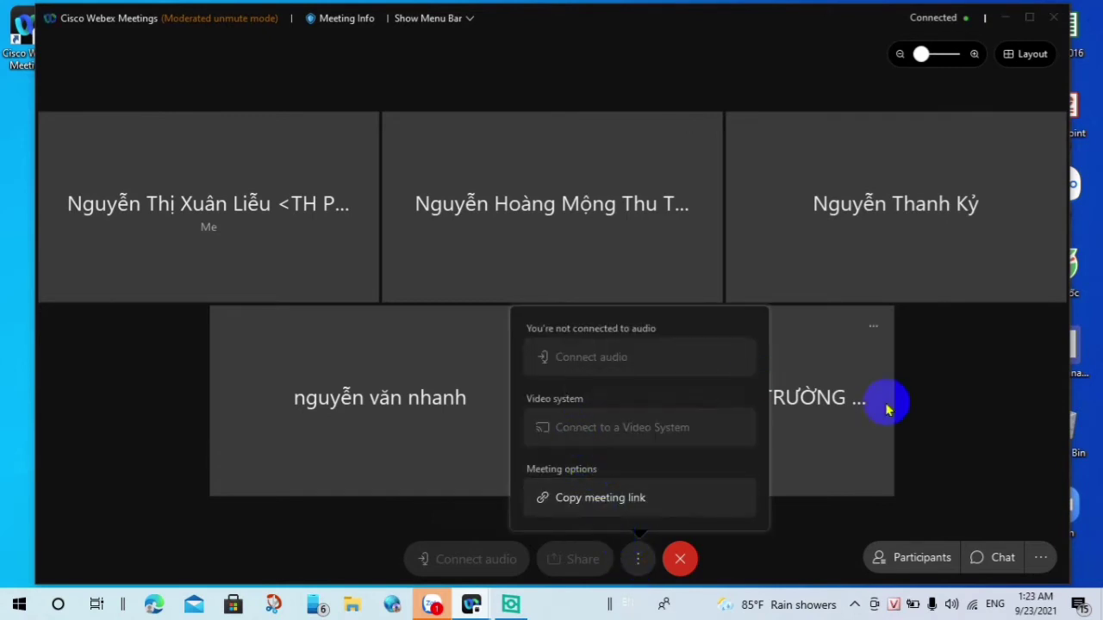
click(991, 377)
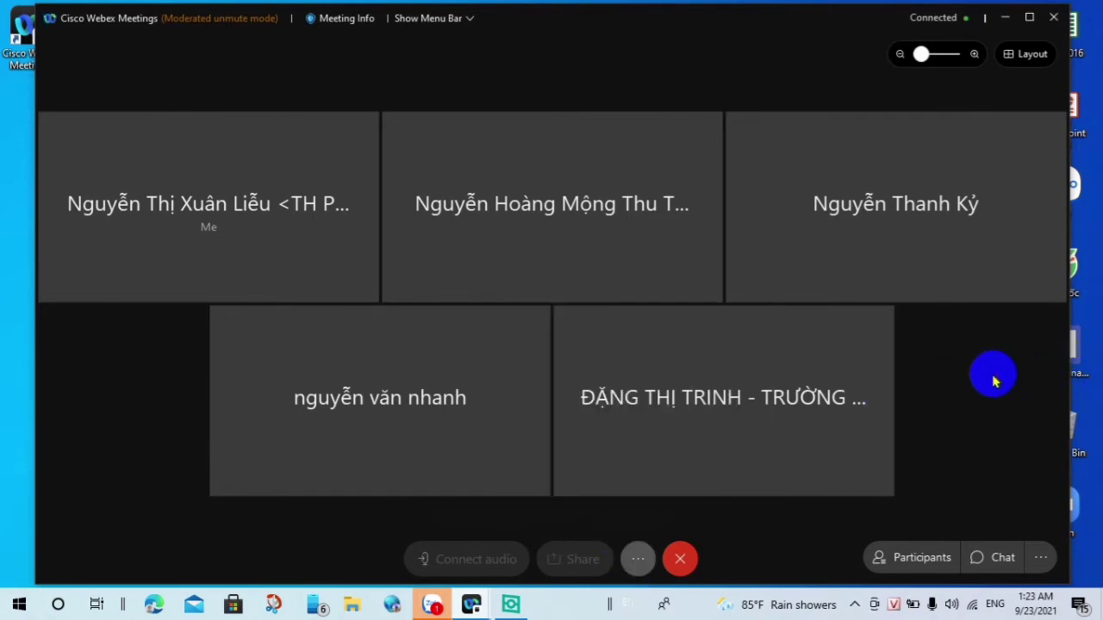
click(1034, 54)
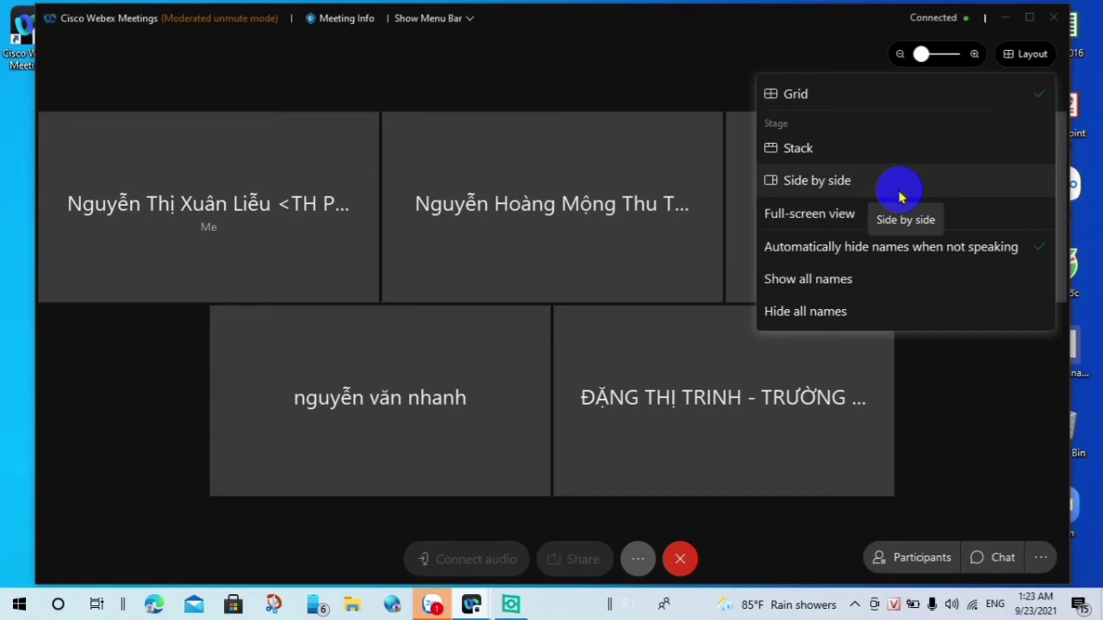
click(824, 150)
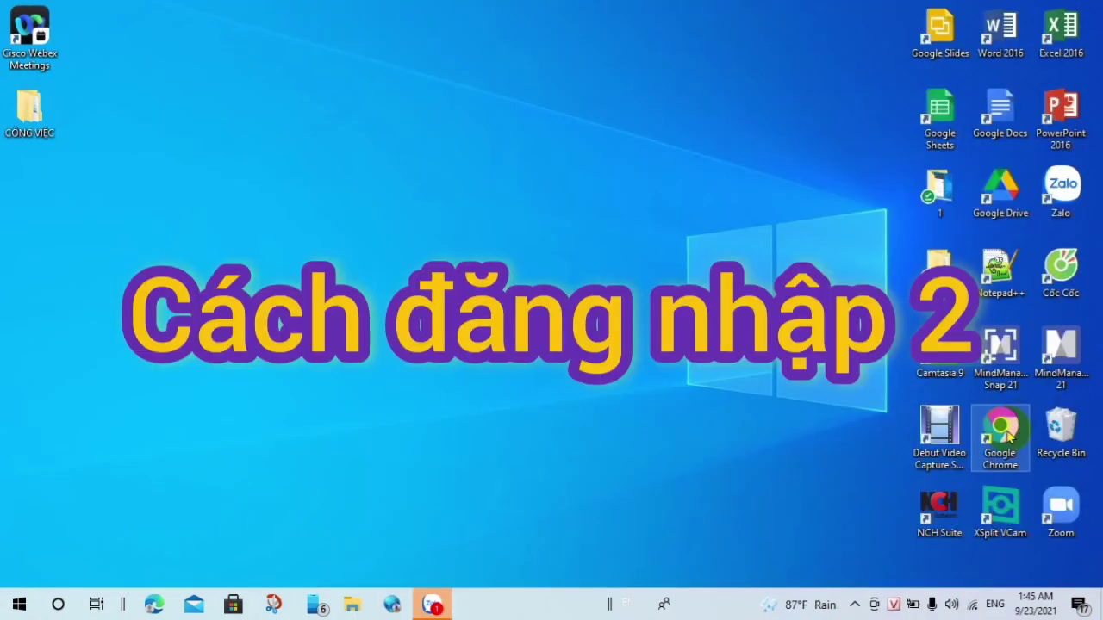
double_click(1008, 433)
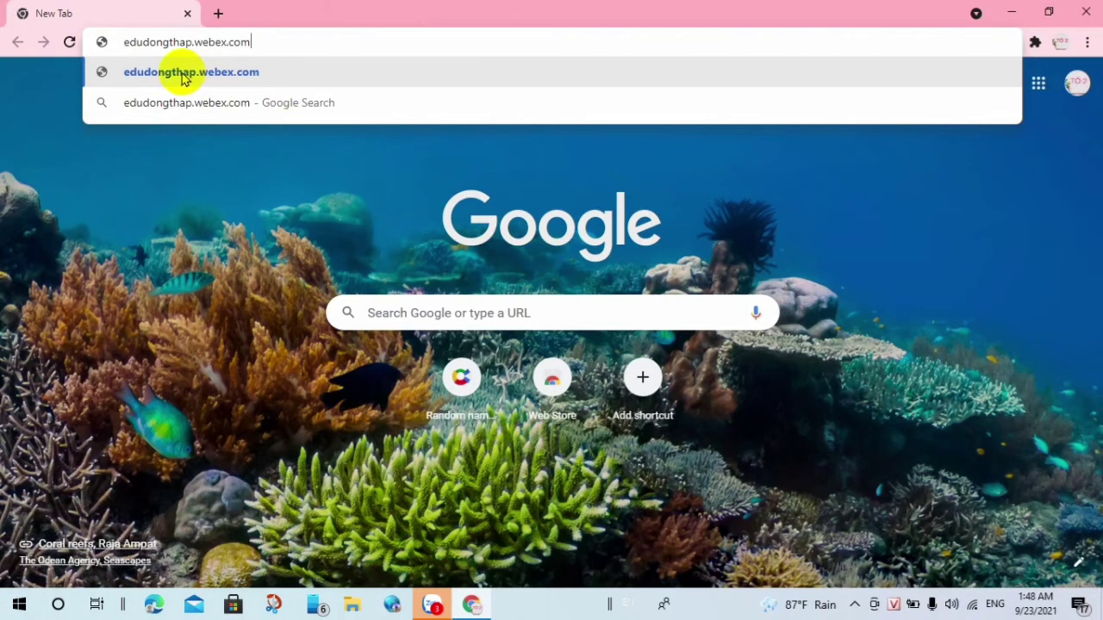
Step: Go to edudongthap.webex.com in Chrome and enable the Cisco Webex Extension
click(182, 76)
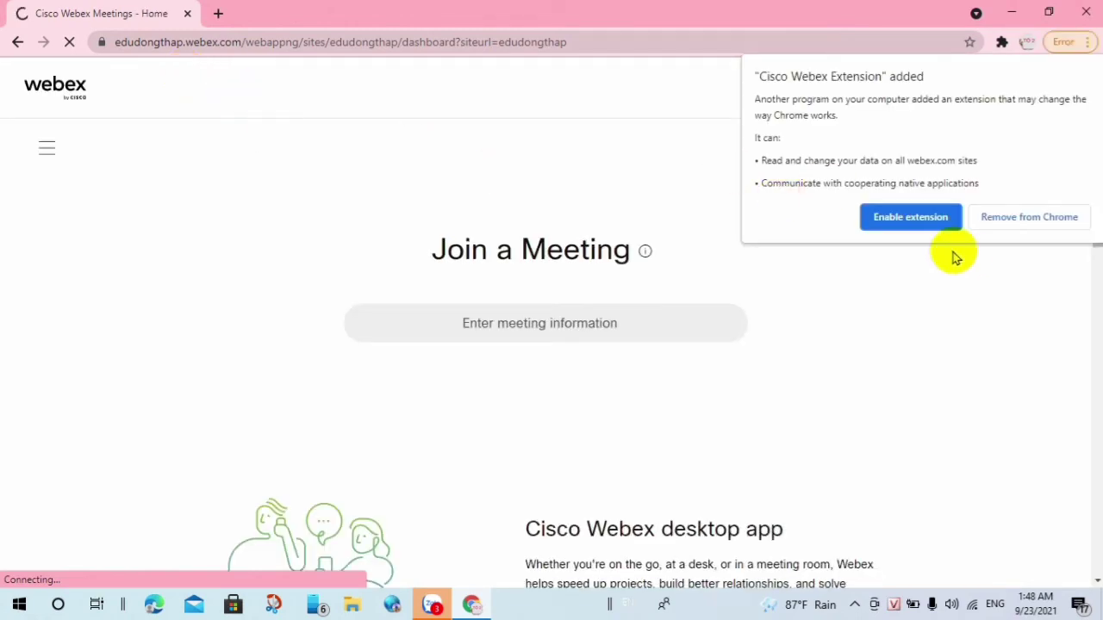
click(911, 220)
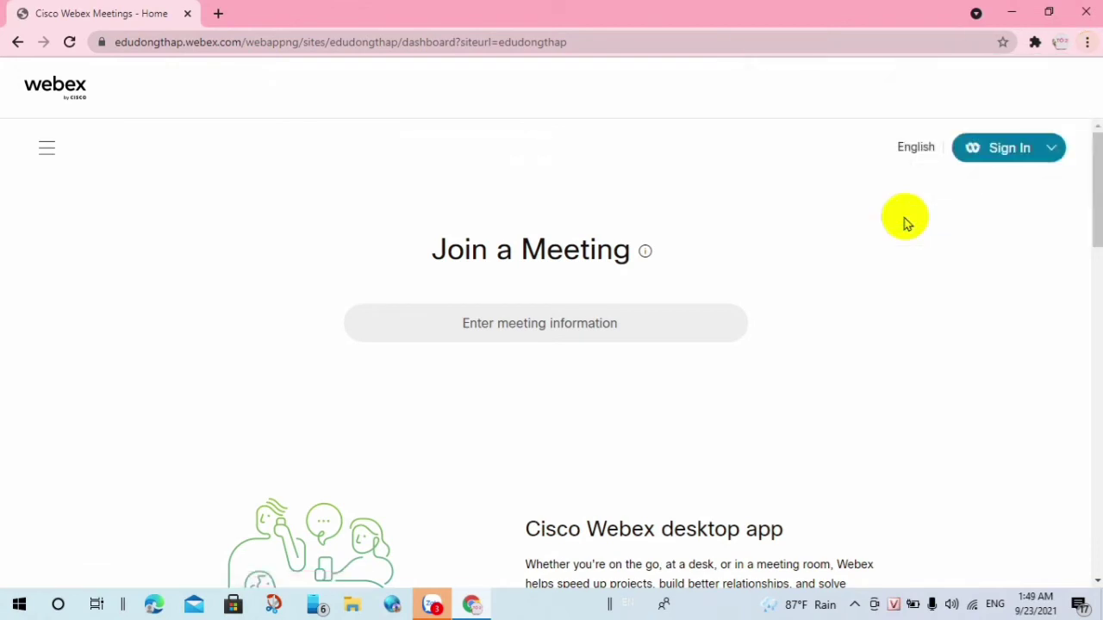